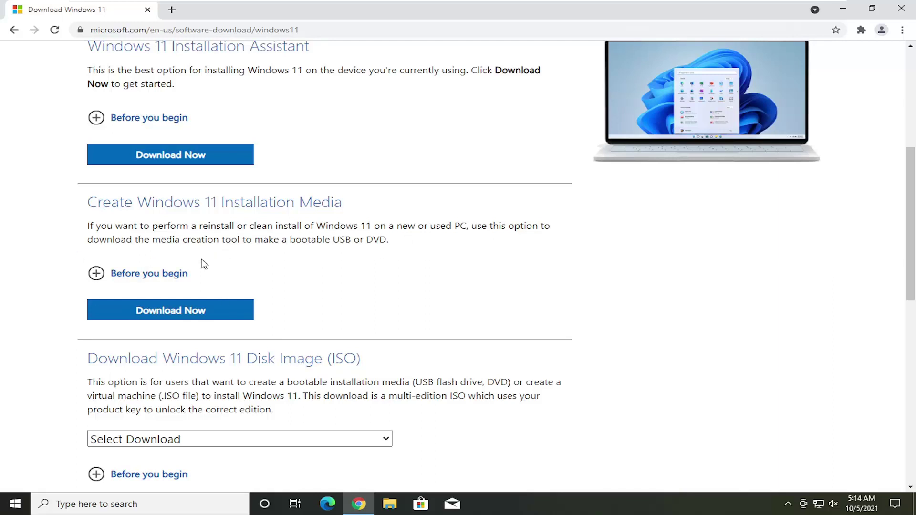
Choose Windows 11 as the download in the Download Windows 11 Disk Image (ISO) section.
{"action": "scroll", "coordinate": [200, 264], "scroll_direction": "down", "scroll_amount": 1}
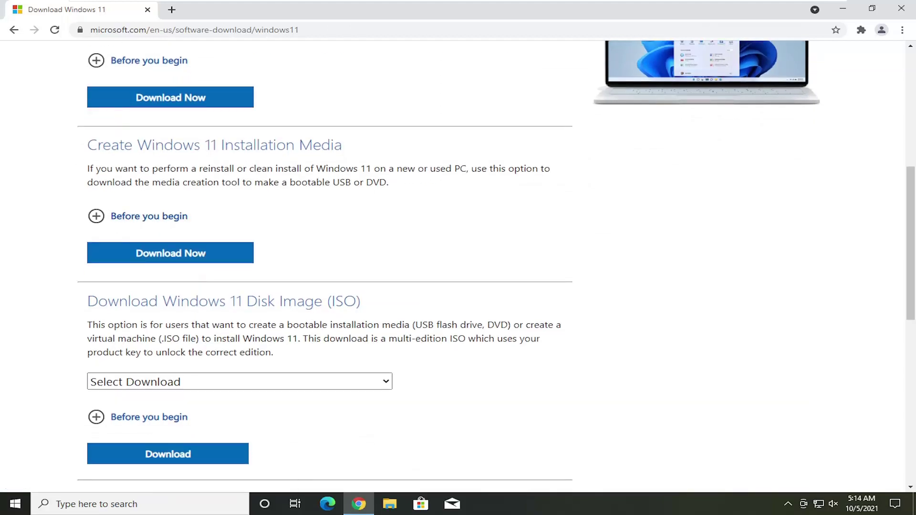
{"action": "scroll", "coordinate": [258, 358], "scroll_direction": "down", "scroll_amount": 1}
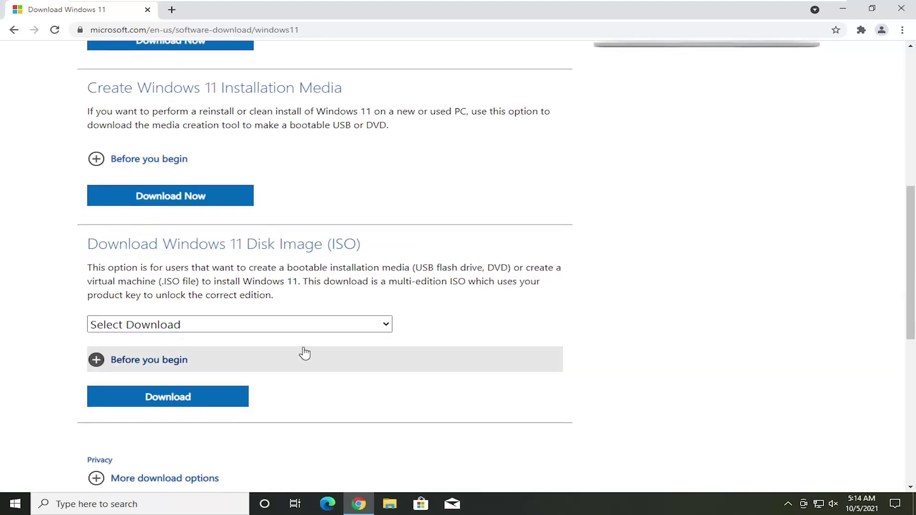
{"action": "left_click", "coordinate": [387, 326]}
{"action": "left_click", "coordinate": [155, 357]}
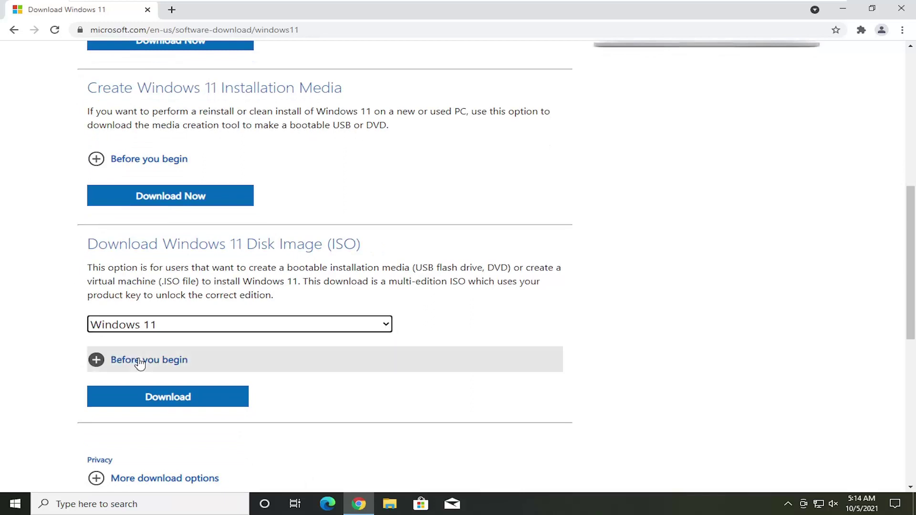
{"action": "left_click", "coordinate": [201, 326]}
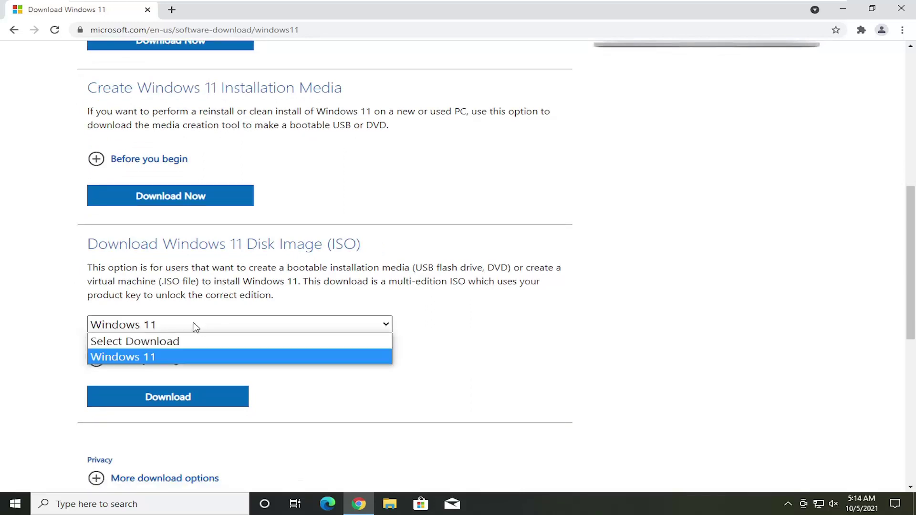
{"action": "left_click", "coordinate": [195, 328]}
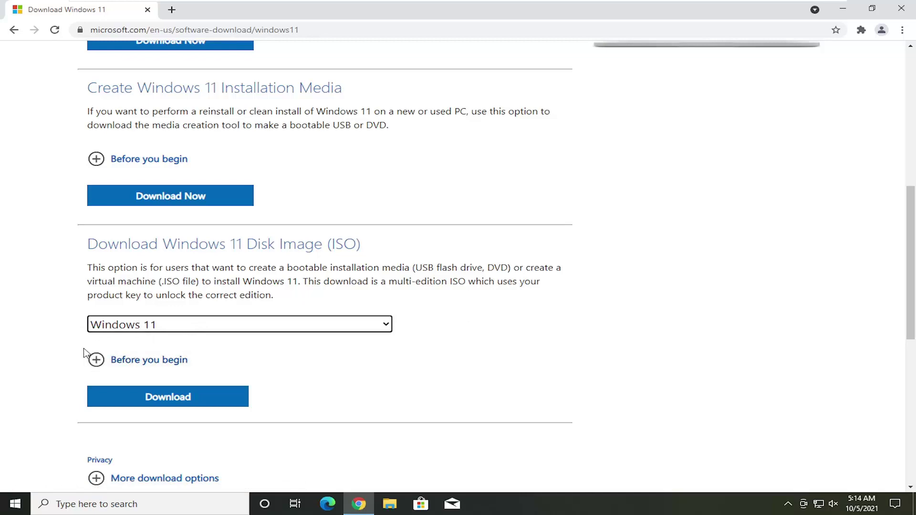
{"action": "scroll", "coordinate": [115, 346], "scroll_direction": "down", "scroll_amount": 2}
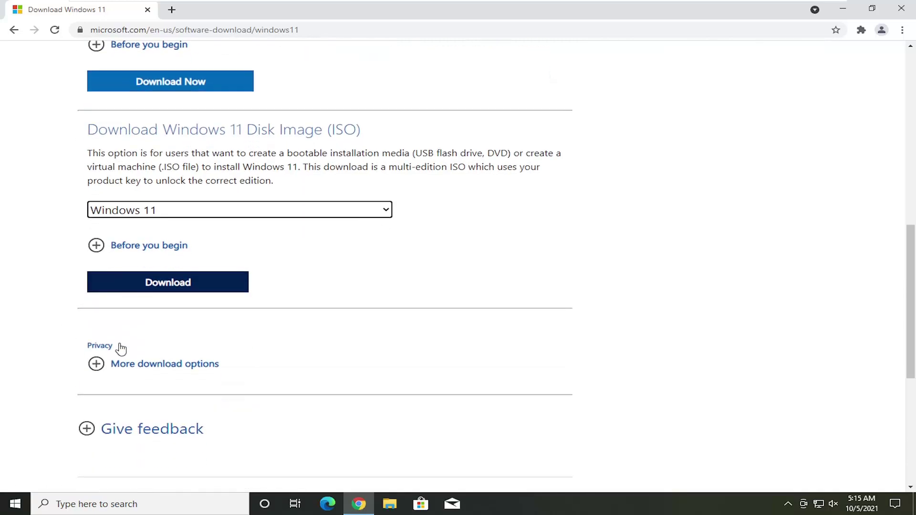
Download the Windows 11 installation media creation tool and launch MediaCreationToolW11.exe, allowing it to run and clearing the browser out of the way.
{"action": "scroll", "coordinate": [110, 367], "scroll_direction": "up", "scroll_amount": 3}
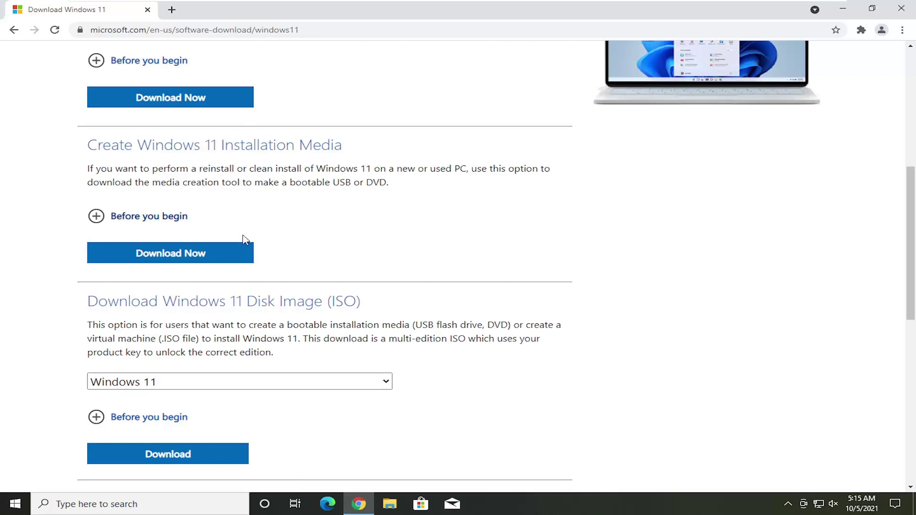
{"action": "left_click", "coordinate": [189, 257]}
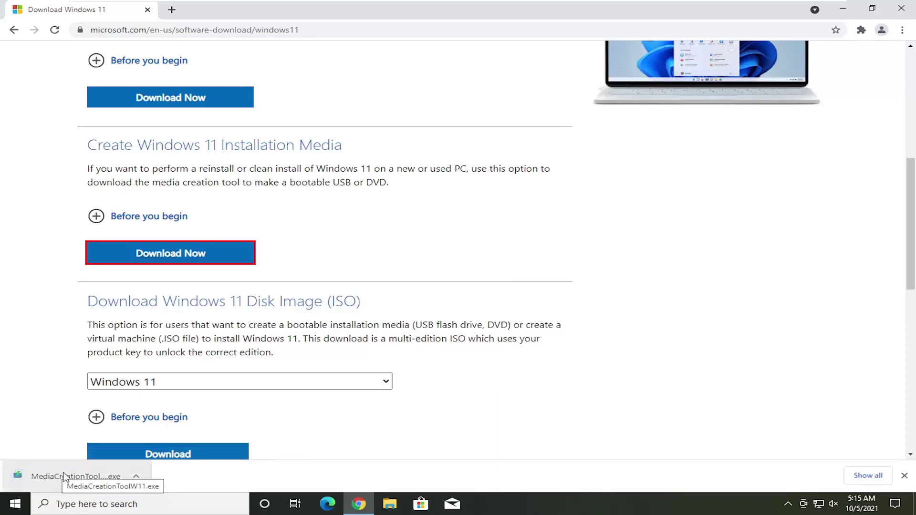
{"action": "left_click", "coordinate": [62, 478]}
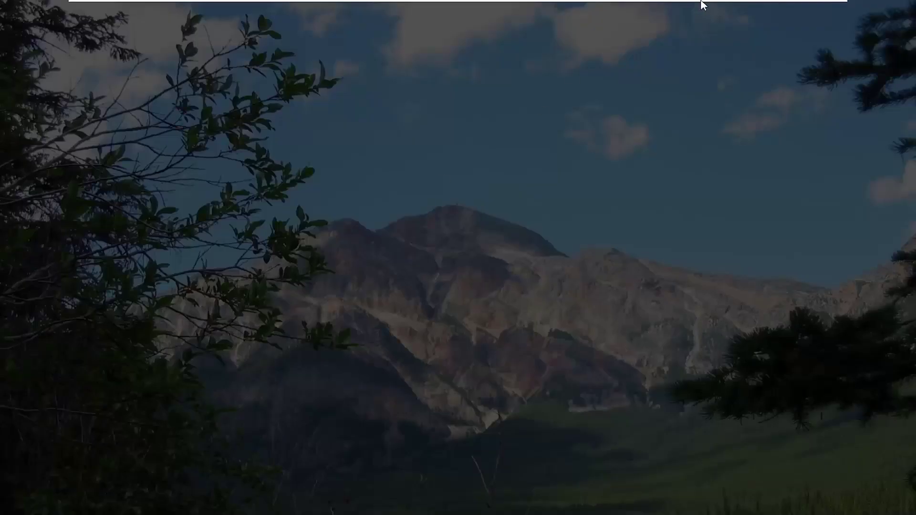
{"action": "left_click", "coordinate": [386, 329]}
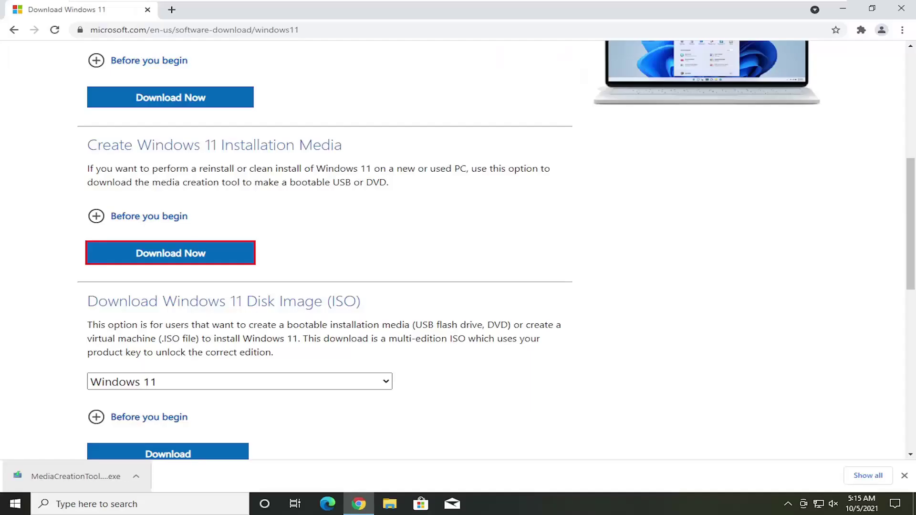
{"action": "left_click", "coordinate": [840, 11]}
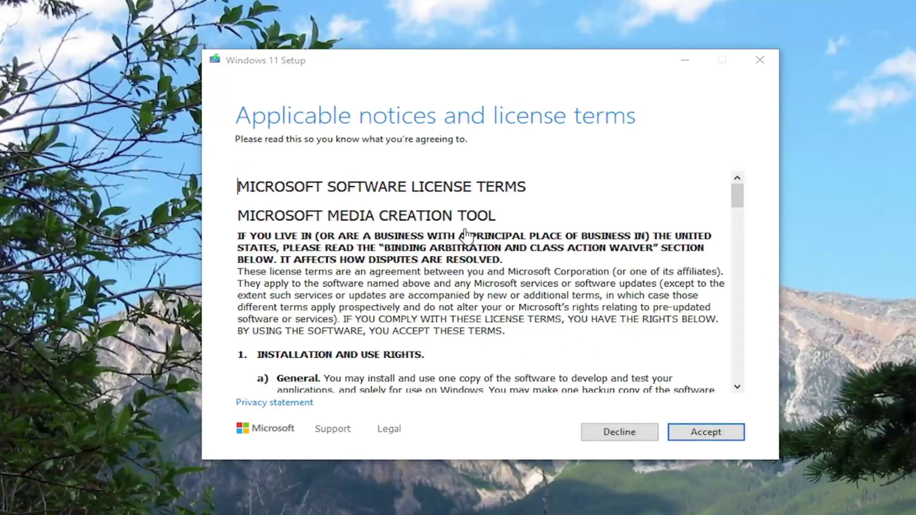
Accept the license terms and continue with English (United States) as the language and Windows 11 as the edition.
{"action": "left_click", "coordinate": [706, 439]}
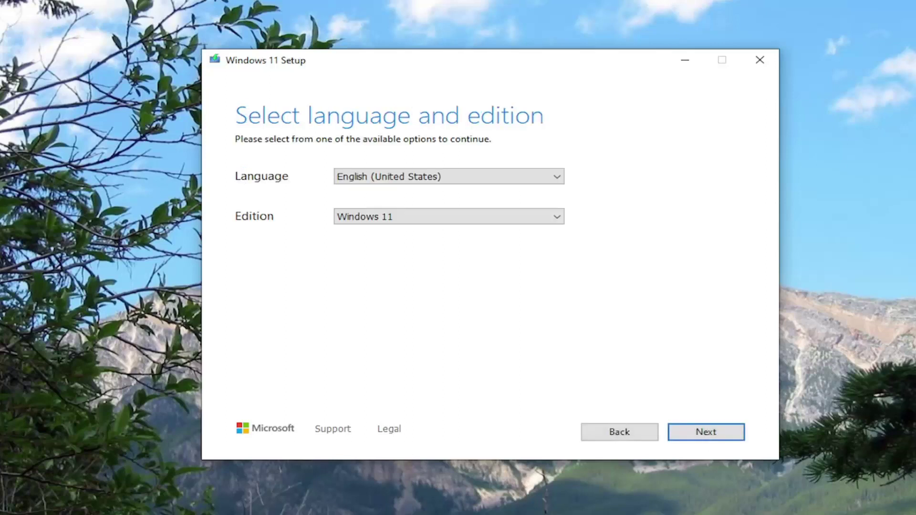
{"action": "left_click", "coordinate": [491, 181]}
{"action": "left_click", "coordinate": [538, 217]}
{"action": "left_click", "coordinate": [523, 217]}
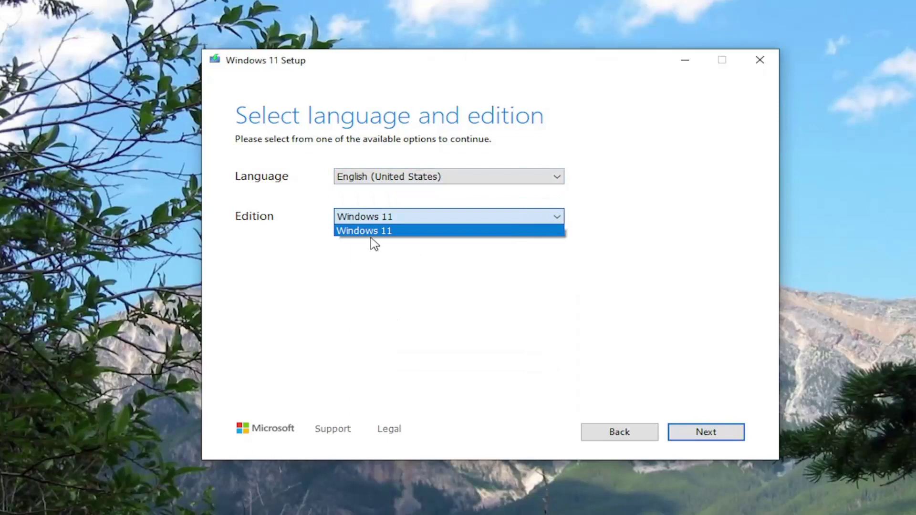
{"action": "left_click", "coordinate": [401, 271]}
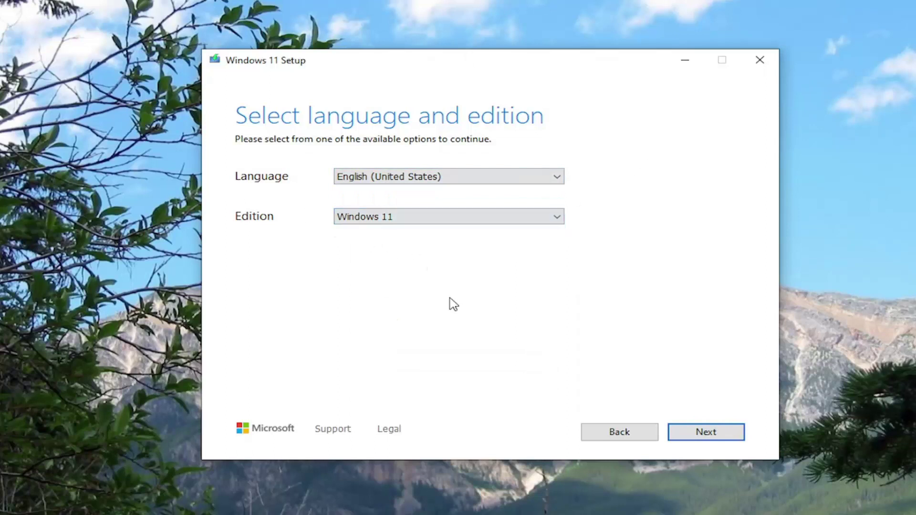
{"action": "left_click", "coordinate": [715, 439]}
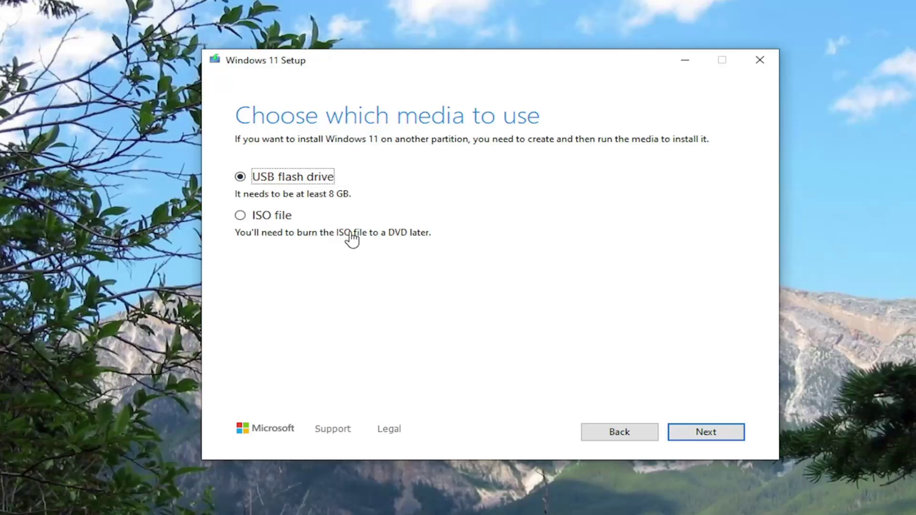
Choose ISO file as the media to create and set the Desktop as its save location.
{"action": "left_click", "coordinate": [242, 216]}
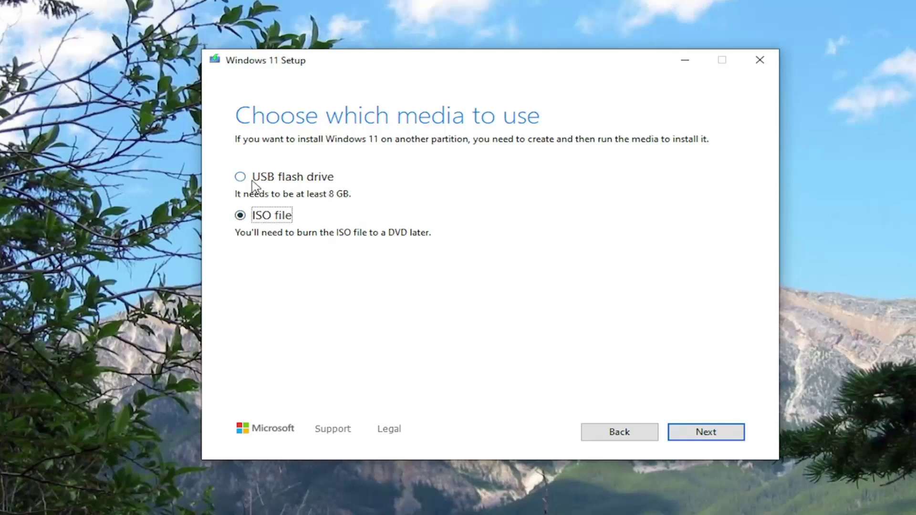
{"action": "left_click", "coordinate": [710, 434]}
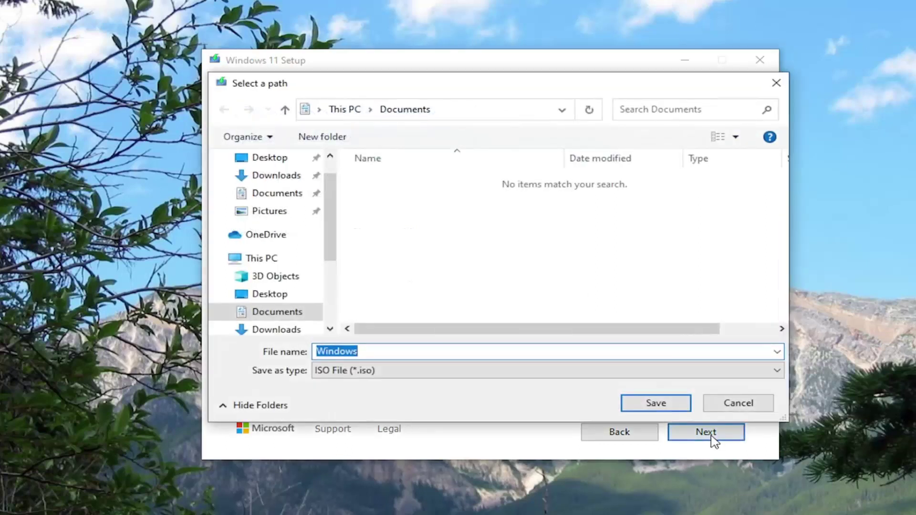
{"action": "mouse_move", "coordinate": [338, 86]}
{"action": "left_mouse_down"}
{"action": "mouse_move", "coordinate": [642, 221]}
{"action": "mouse_move", "coordinate": [482, 115]}
{"action": "mouse_move", "coordinate": [342, 76]}
{"action": "left_mouse_up"}
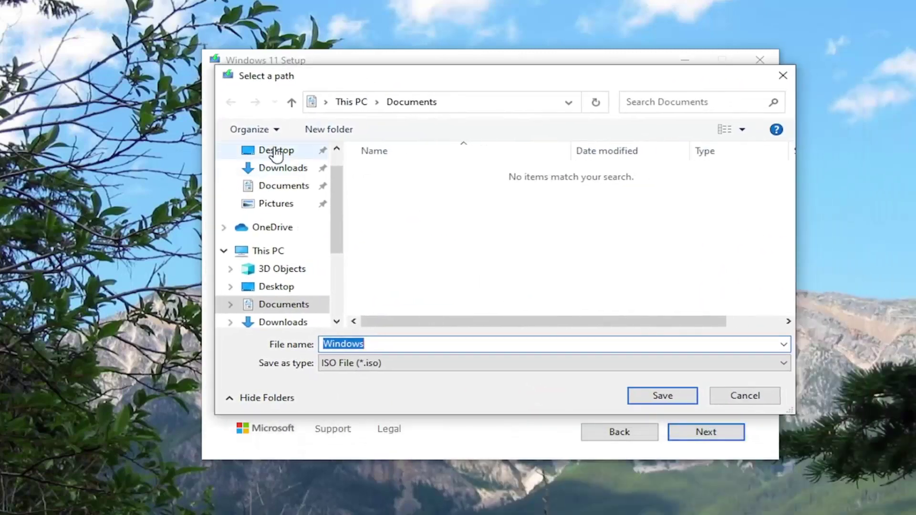
{"action": "left_click", "coordinate": [277, 151]}
{"action": "left_click_drag", "start_coordinate": [417, 84], "coordinate": [387, 77]}
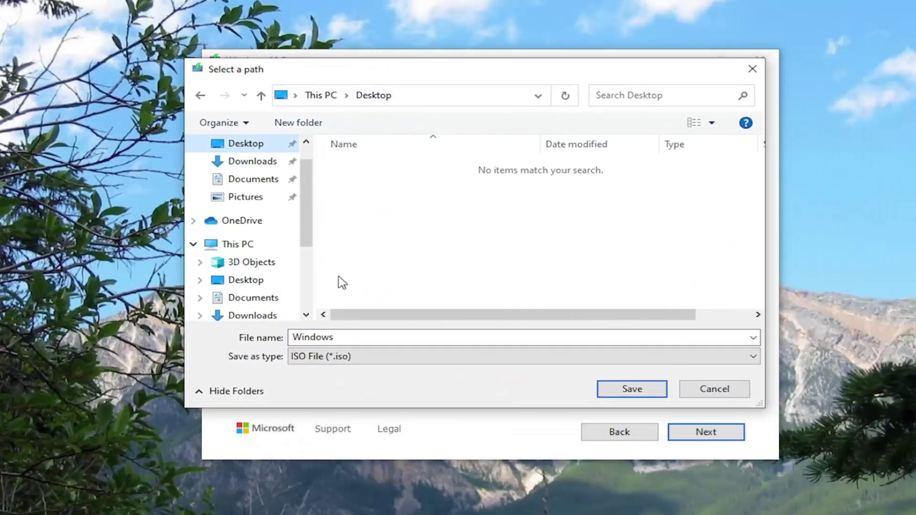
Name the image file "Windows 11 ISO" and save it to start creating the ISO.
{"action": "type", "text": "11 ISO"}
{"action": "key", "text": "BackSpace"}
{"action": "key", "text": "BackSpace"}
{"action": "key", "text": "BackSpace"}
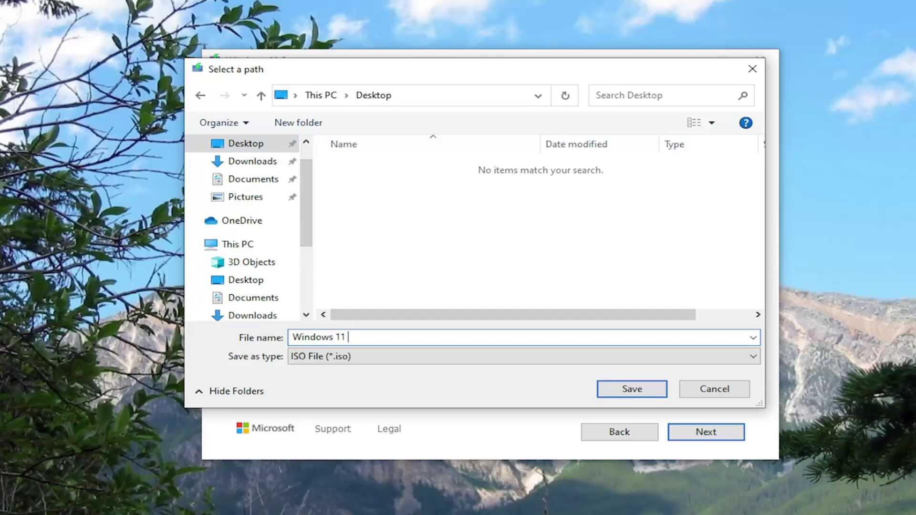
{"action": "type", "text": "ISO"}
{"action": "left_click_drag", "start_coordinate": [468, 63], "coordinate": [498, 53]}
{"action": "left_click_drag", "start_coordinate": [368, 60], "coordinate": [327, 96]}
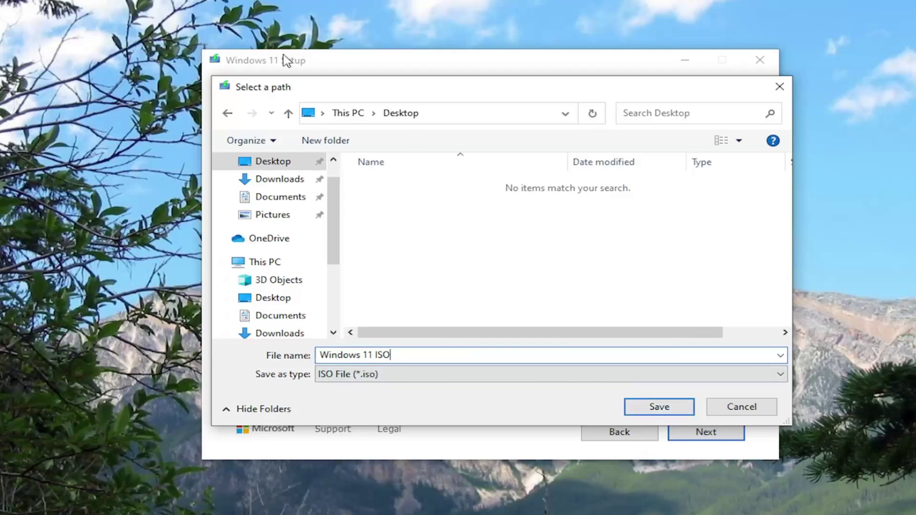
{"action": "left_click", "coordinate": [661, 406]}
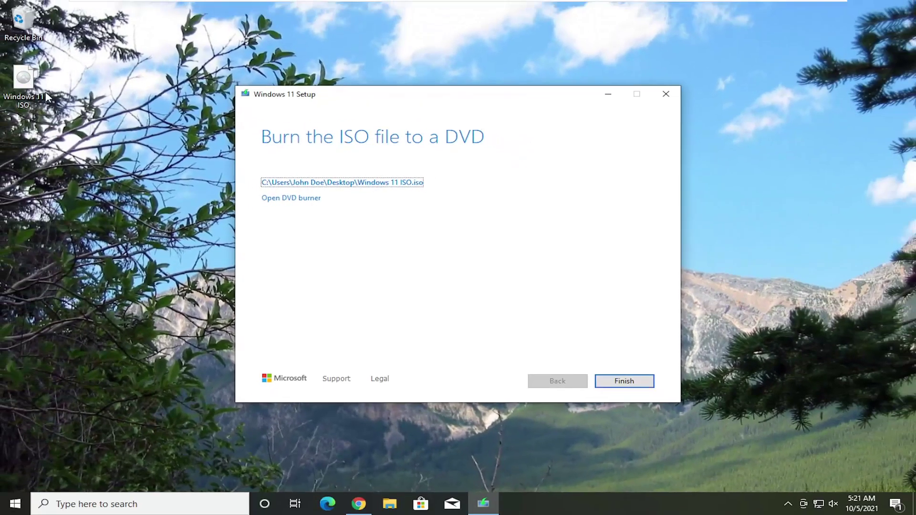
Check the size of the Windows 11 ISO file on the desktop in its properties.
{"action": "right_click", "coordinate": [35, 82]}
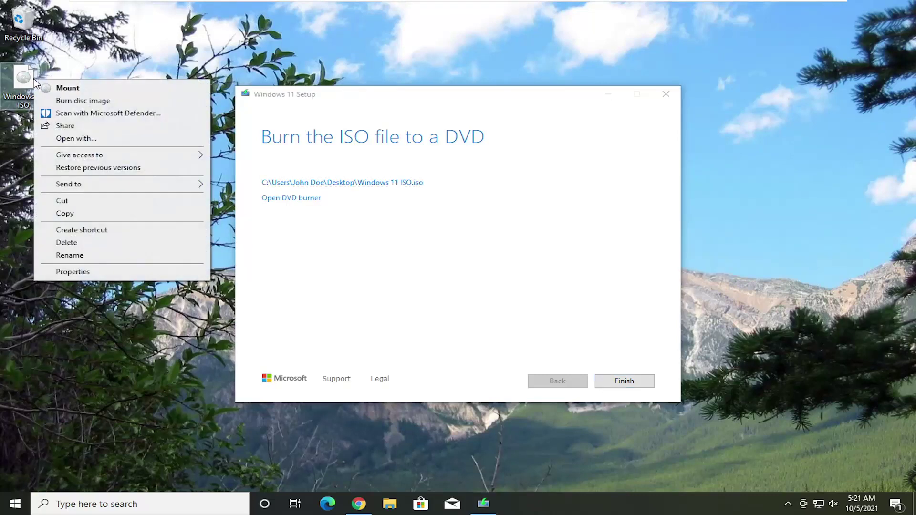
{"action": "left_click", "coordinate": [66, 272]}
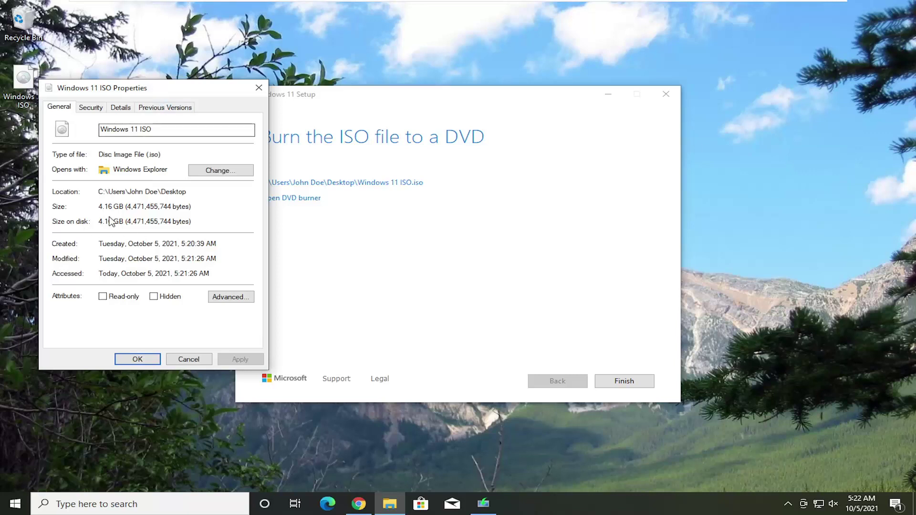
{"action": "left_click", "coordinate": [258, 87]}
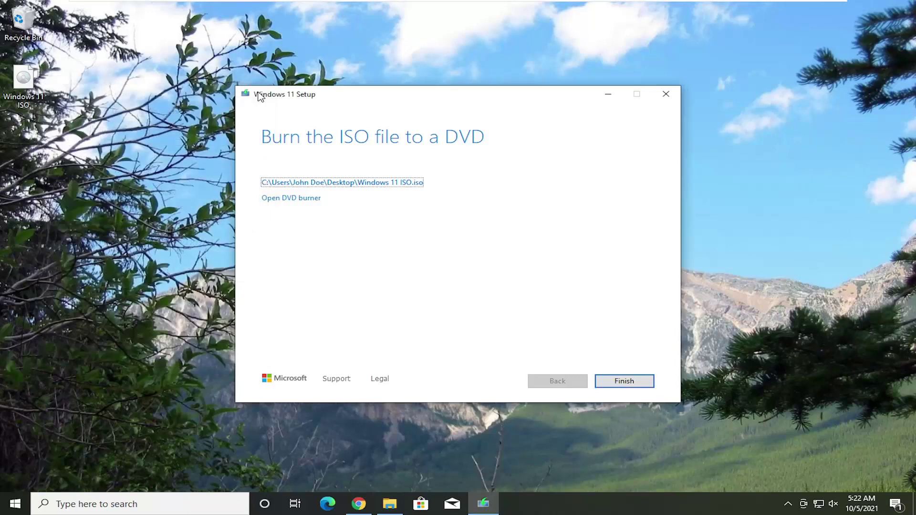
Finish the Windows 11 Setup wizard and mount the Windows 11 ISO from the desktop to show its contents.
{"action": "left_click", "coordinate": [641, 386]}
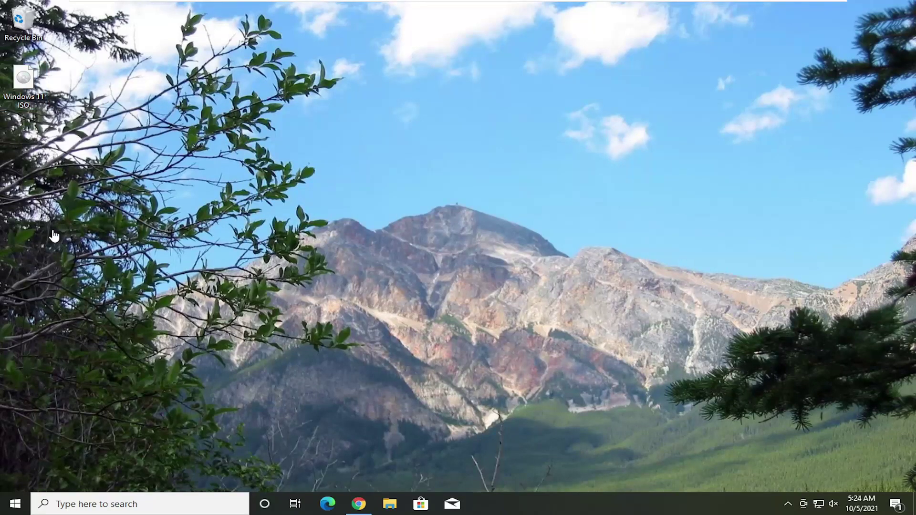
{"action": "double_click", "coordinate": [23, 81]}
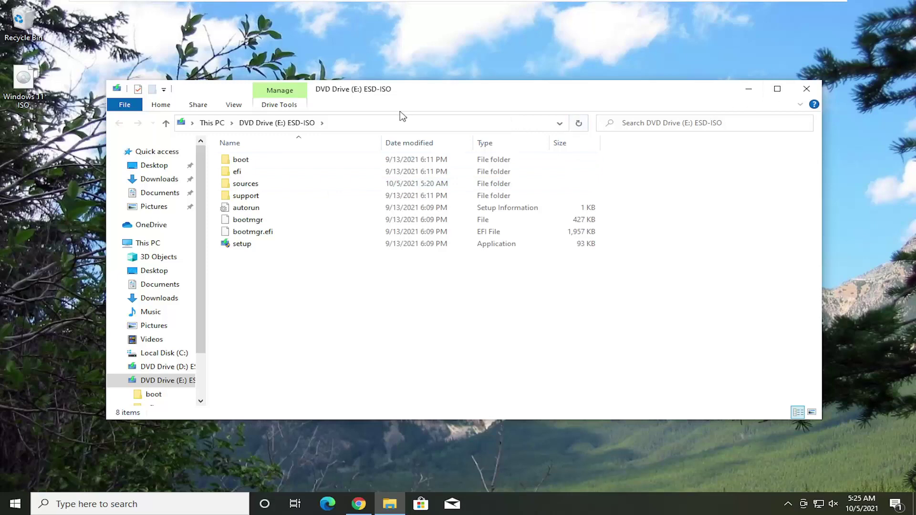
{"action": "mouse_move", "coordinate": [259, 163]}
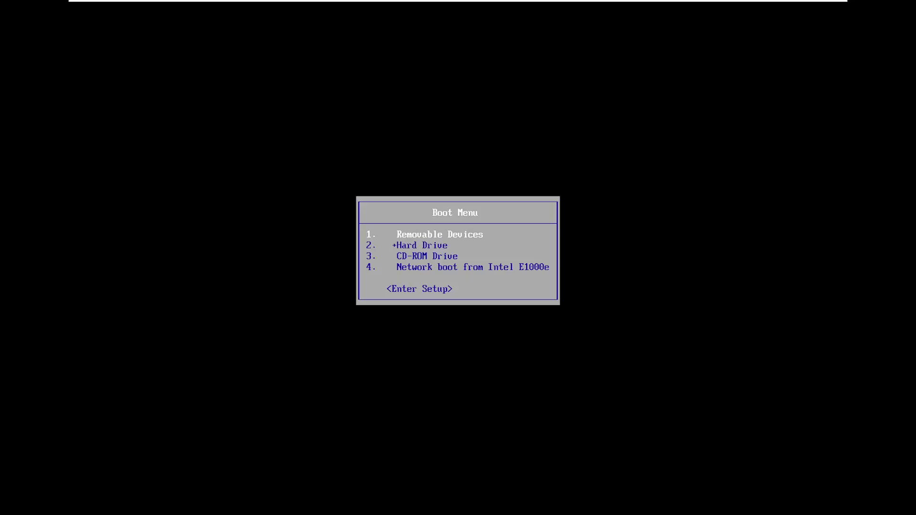
Boot the computer from the CD-ROM Drive and confirm booting from the CD or DVD.
{"action": "key", "text": "Down"}
{"action": "key", "text": "Down"}
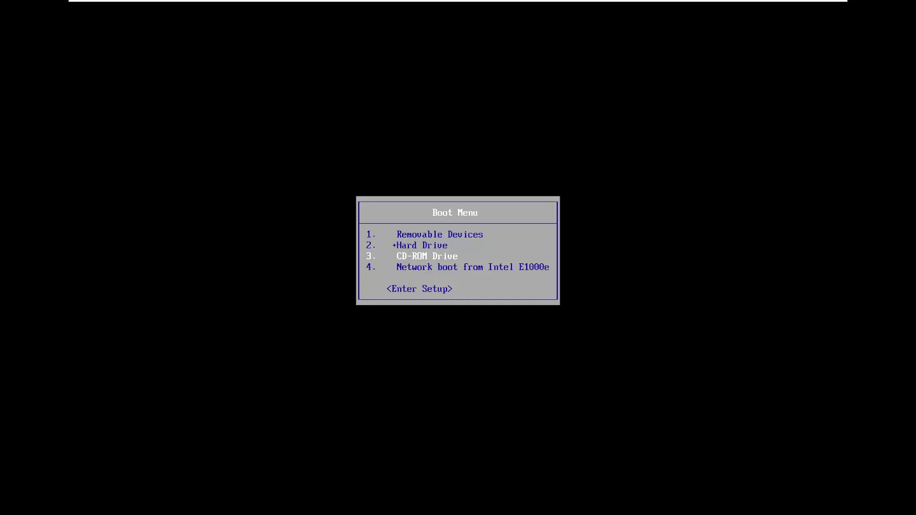
{"action": "key", "text": "Up"}
{"action": "key", "text": "Up"}
{"action": "key", "text": "Down"}
{"action": "key", "text": "Down"}
{"action": "key", "text": "Return"}
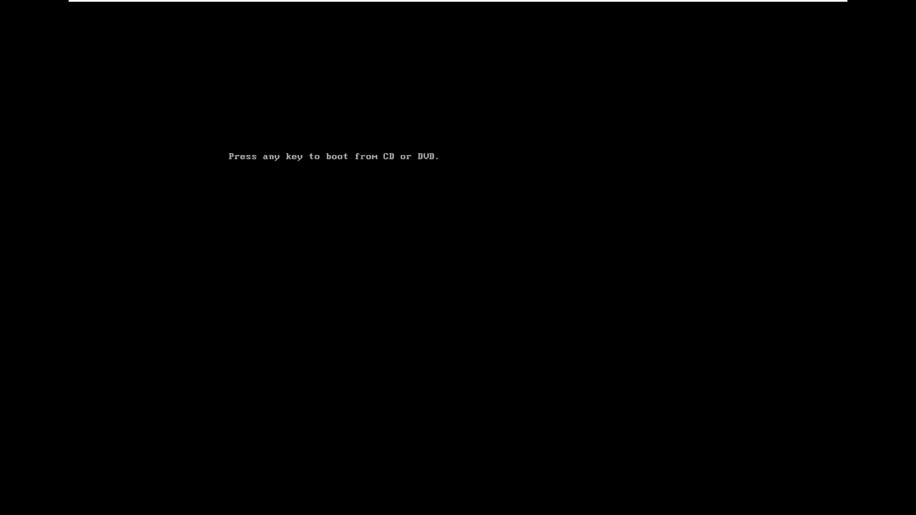
{"action": "key", "text": "Return"}
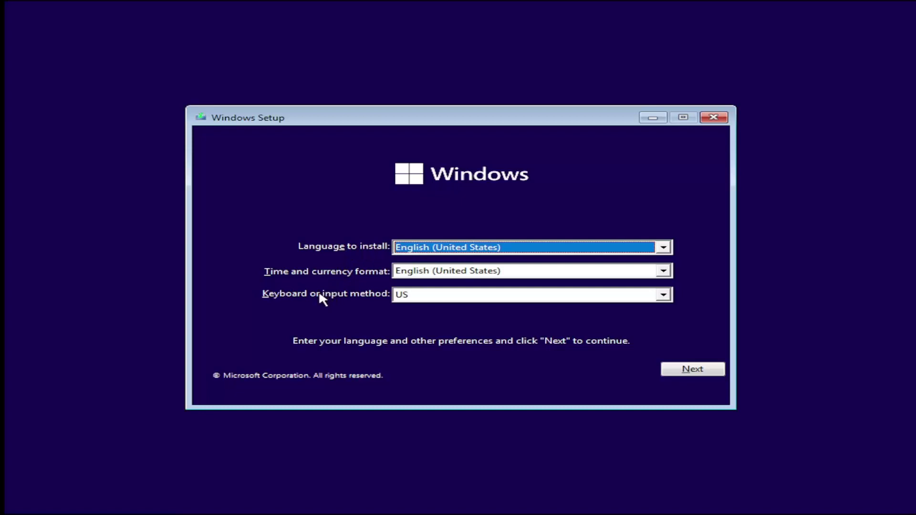
Keep English (United States) and the US keyboard as the setup preferences and start the Windows installation.
{"action": "left_click", "coordinate": [683, 373]}
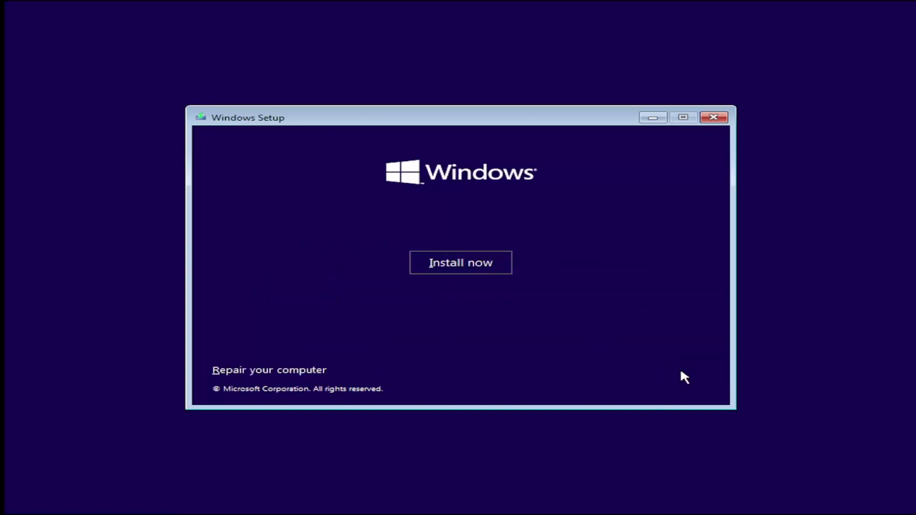
{"action": "left_click", "coordinate": [459, 265]}
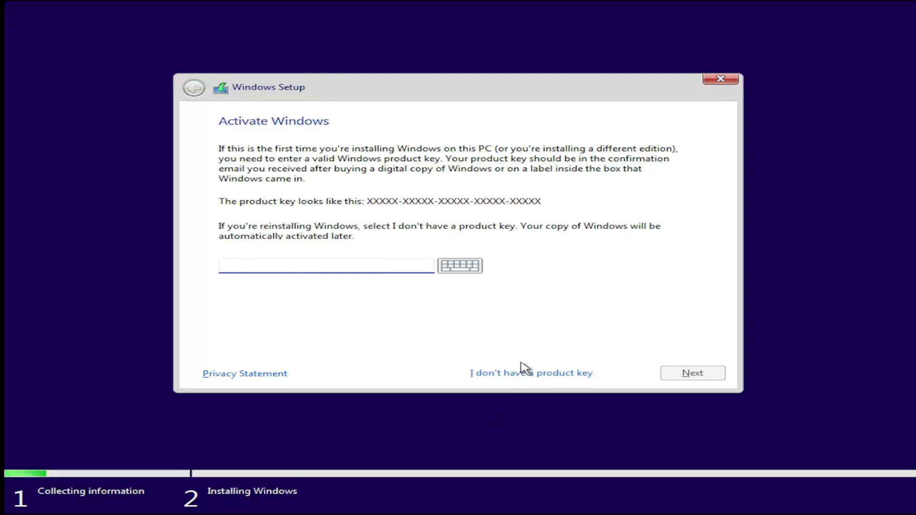
Continue without a product key and select Windows 11 Pro as the operating system to install.
{"action": "left_click", "coordinate": [474, 376]}
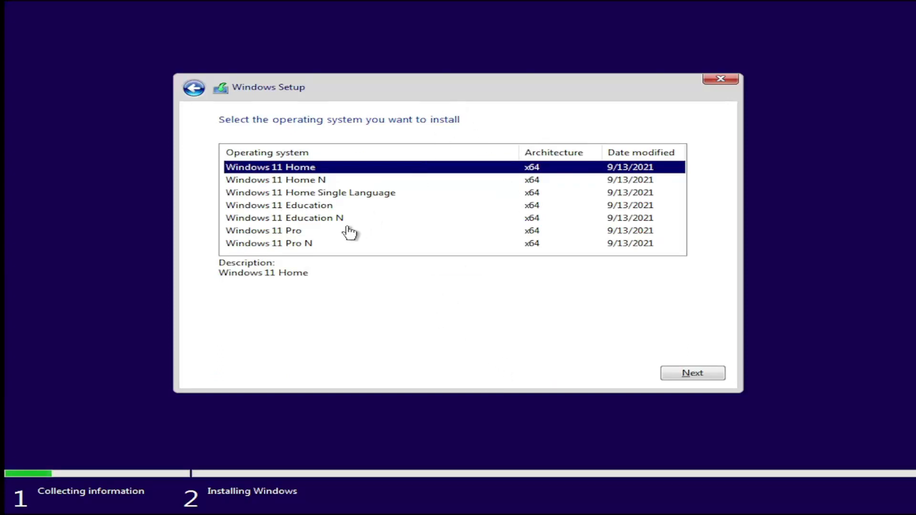
{"action": "left_click", "coordinate": [295, 233]}
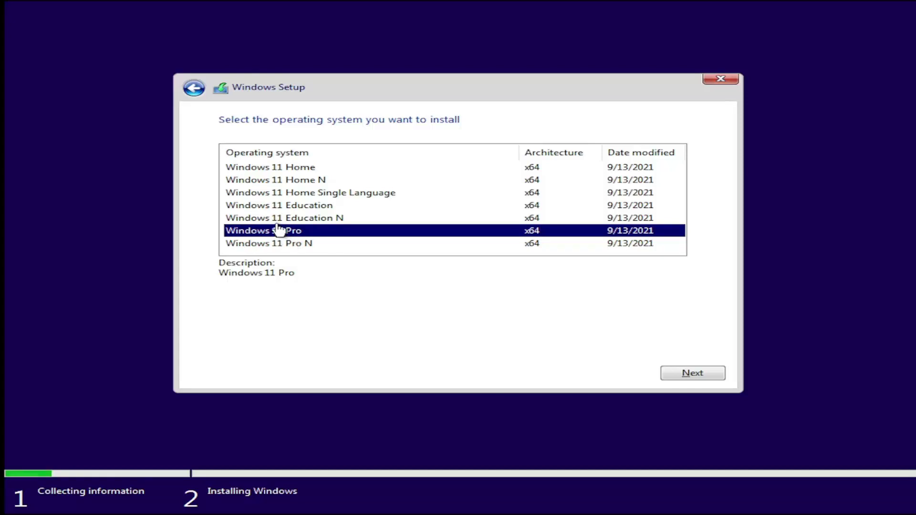
Switch between the Windows 11 Home and Windows 11 Pro editions, settle on Windows 11 Pro, and continue the setup.
{"action": "left_click", "coordinate": [261, 172]}
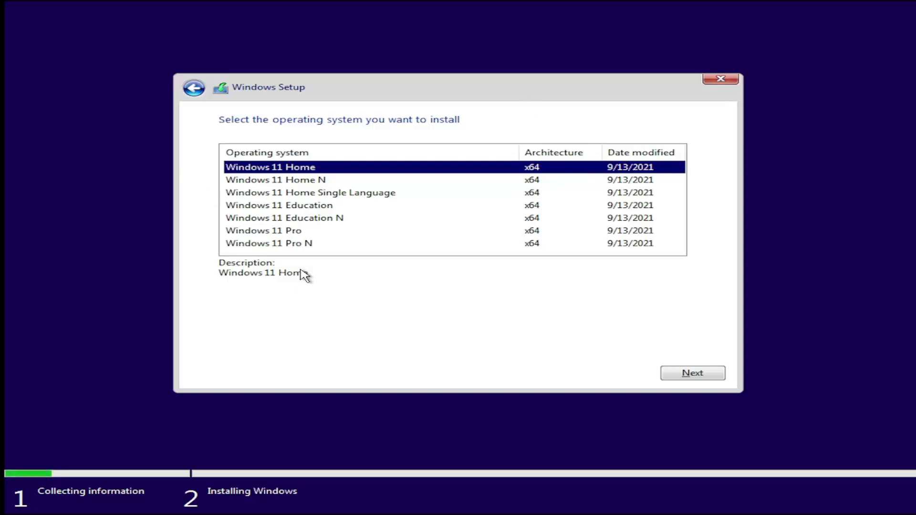
{"action": "left_click", "coordinate": [269, 233]}
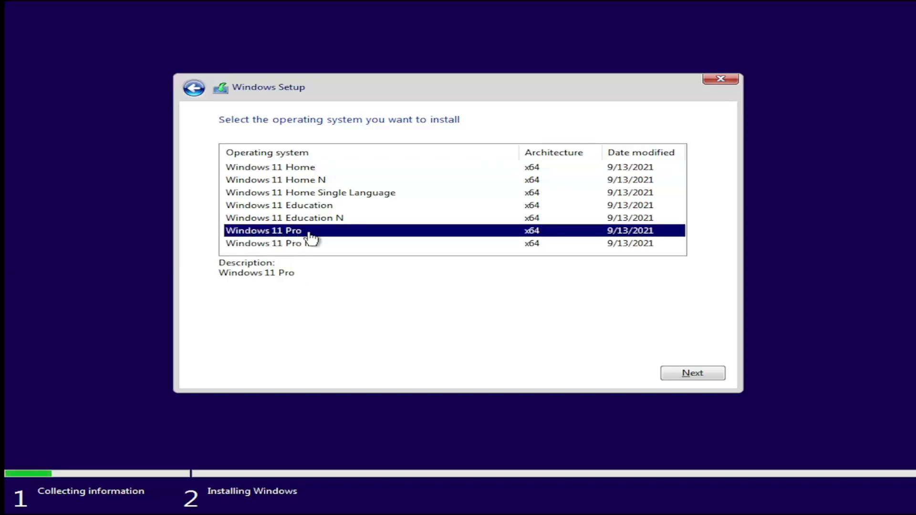
{"action": "left_click", "coordinate": [288, 167]}
{"action": "left_click", "coordinate": [286, 231]}
{"action": "left_click", "coordinate": [701, 380]}
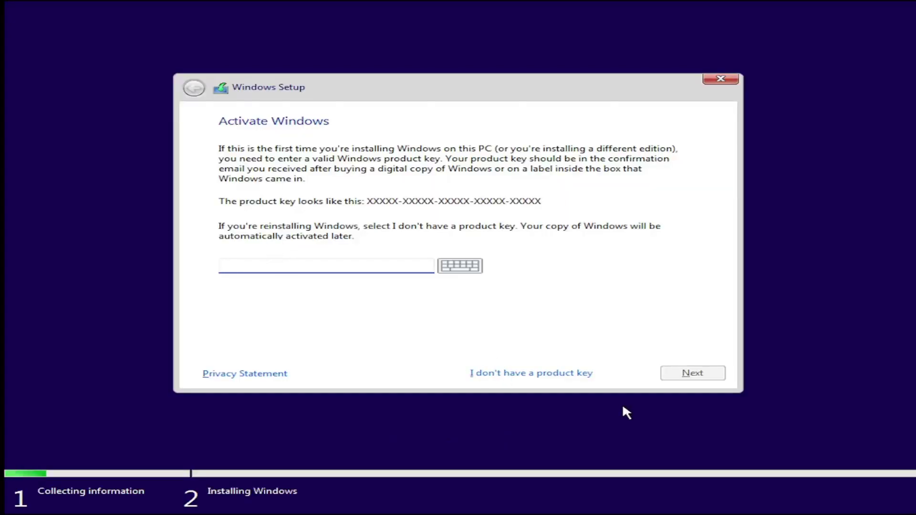
Skip the product key, choose the Windows 11 Pro edition, and proceed with the installation.
{"action": "left_click", "coordinate": [531, 373]}
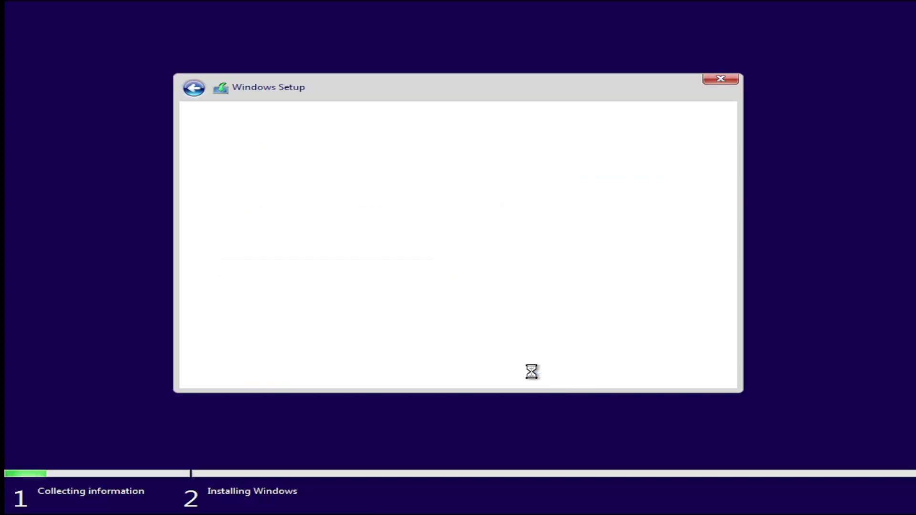
{"action": "left_click", "coordinate": [297, 233]}
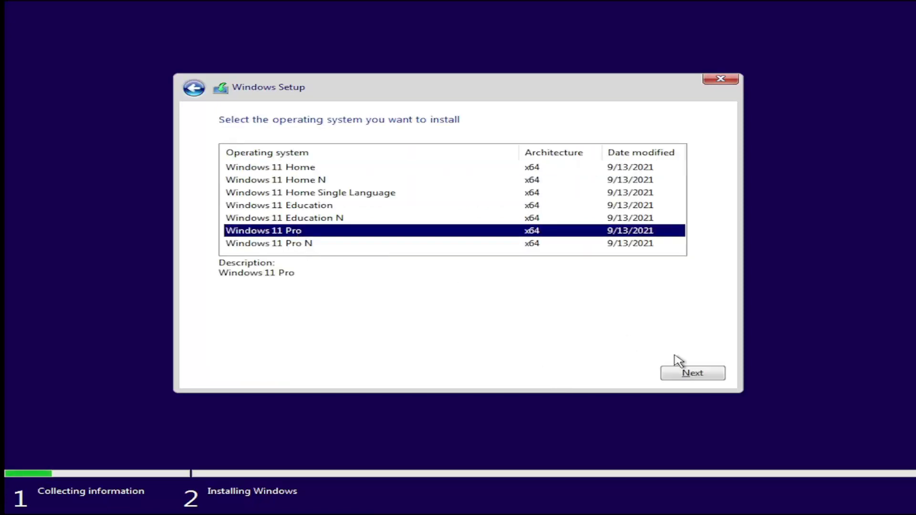
{"action": "left_click", "coordinate": [688, 376]}
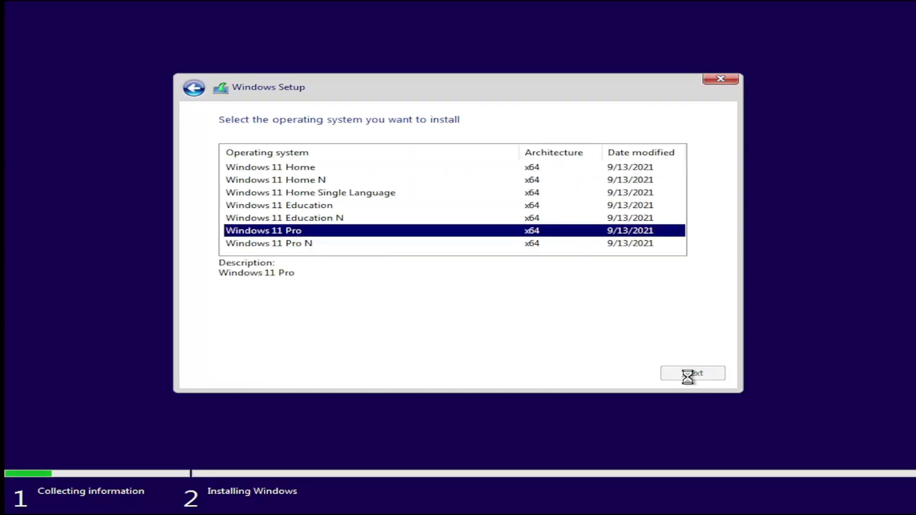